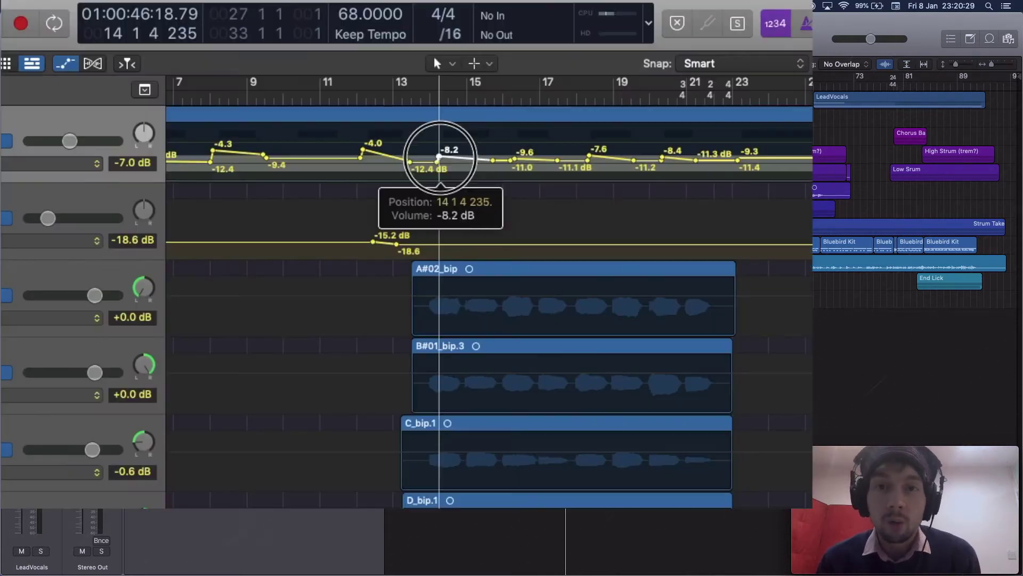
Raise the LeadVocals volume automation point near bar 14 to -4.8 dB and slightly raise the point near bar 16
{"action": "left_click_drag", "start_coordinate": [439, 151], "coordinate": [439, 152]}
{"action": "left_click", "coordinate": [515, 159]}
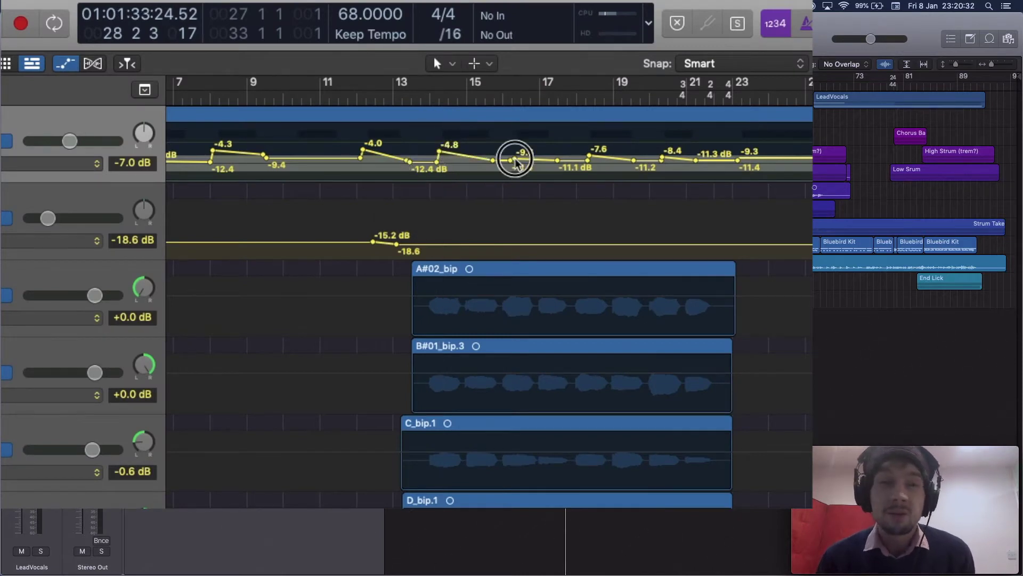
{"action": "left_click_drag", "start_coordinate": [514, 158], "coordinate": [515, 156]}
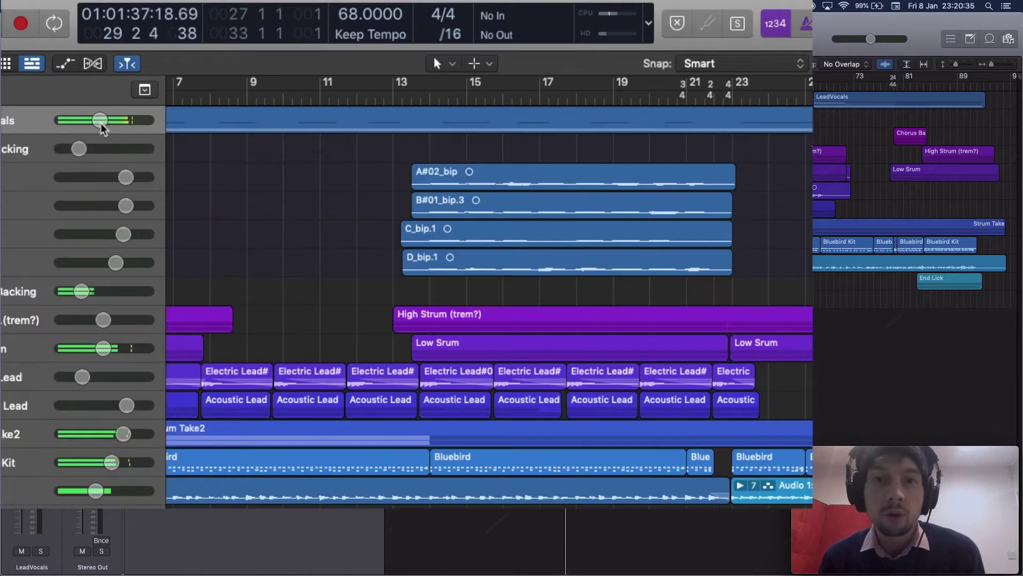
Try to lower the LeadVocals volume fader during playback with the track automation hidden
{"action": "left_click_drag", "start_coordinate": [102, 120], "coordinate": [69, 121]}
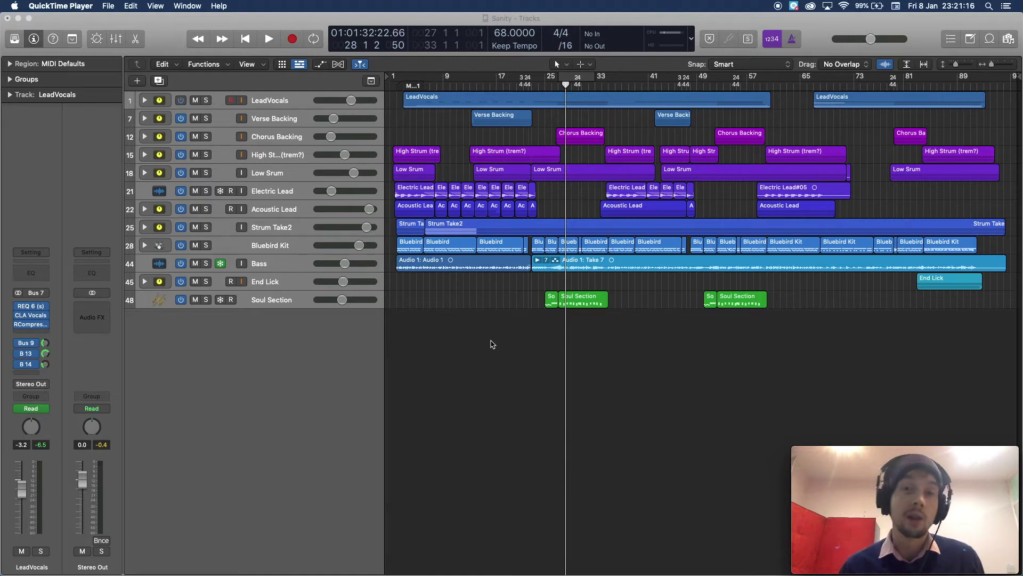
Place the playhead at bar 26, just before the chorus, and show the volume automation on all tracks
{"action": "left_click", "coordinate": [556, 84]}
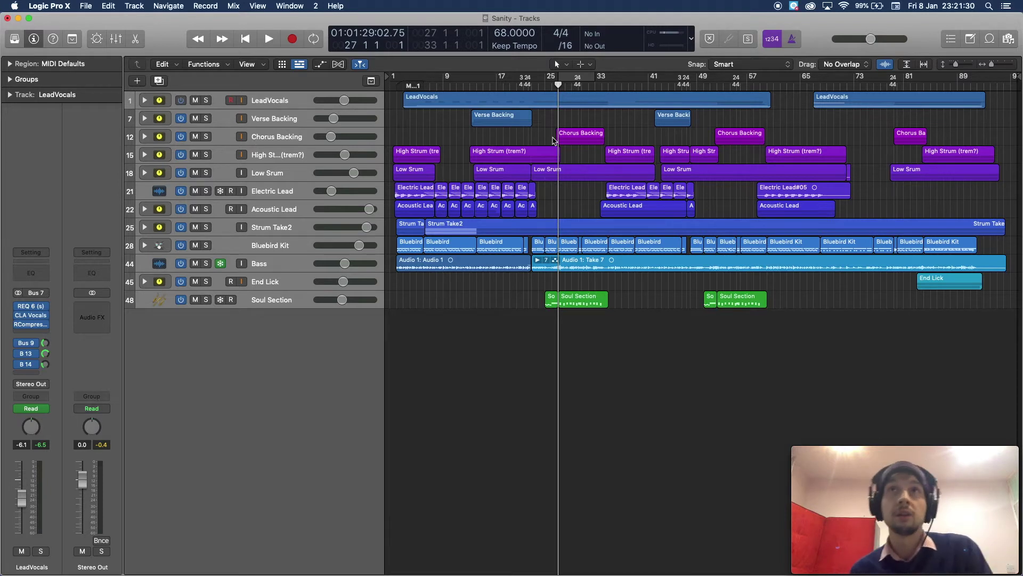
{"action": "left_click", "coordinate": [552, 85]}
{"action": "key", "text": "a"}
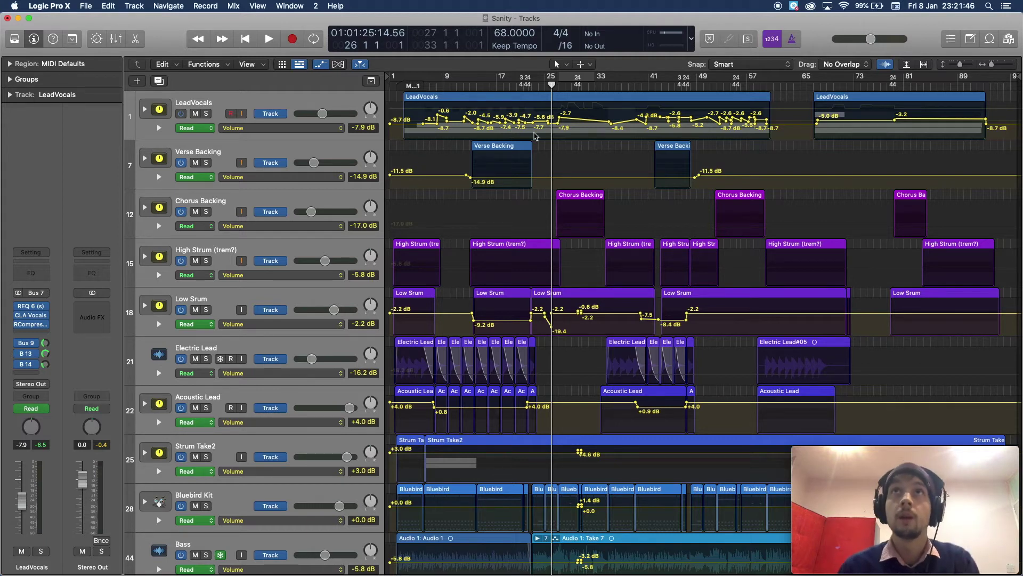
Play the chorus from bar 26 and again from bar 27 to check the peak level on the Stereo Out
{"action": "key", "text": "space"}
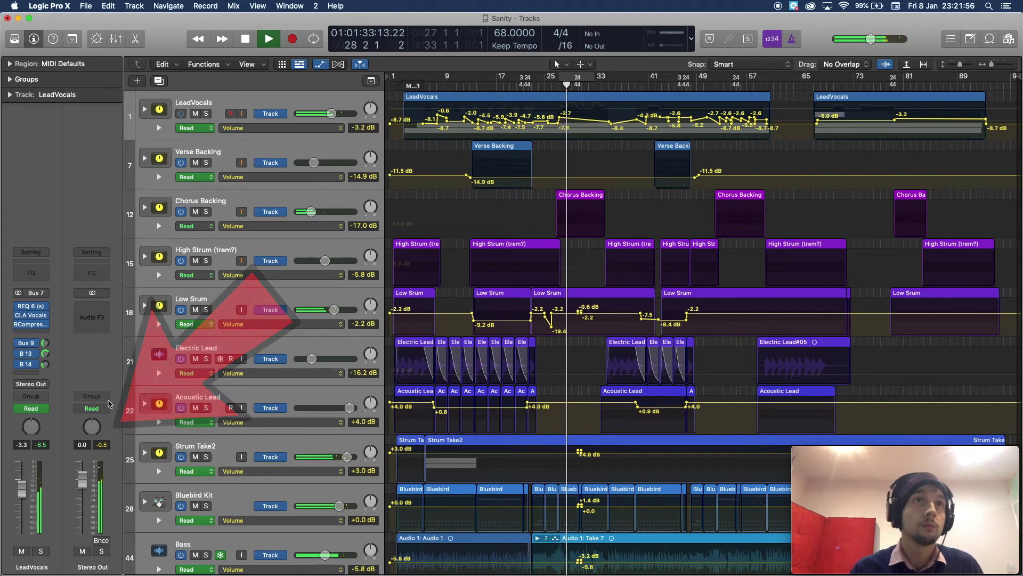
{"action": "key", "text": "space"}
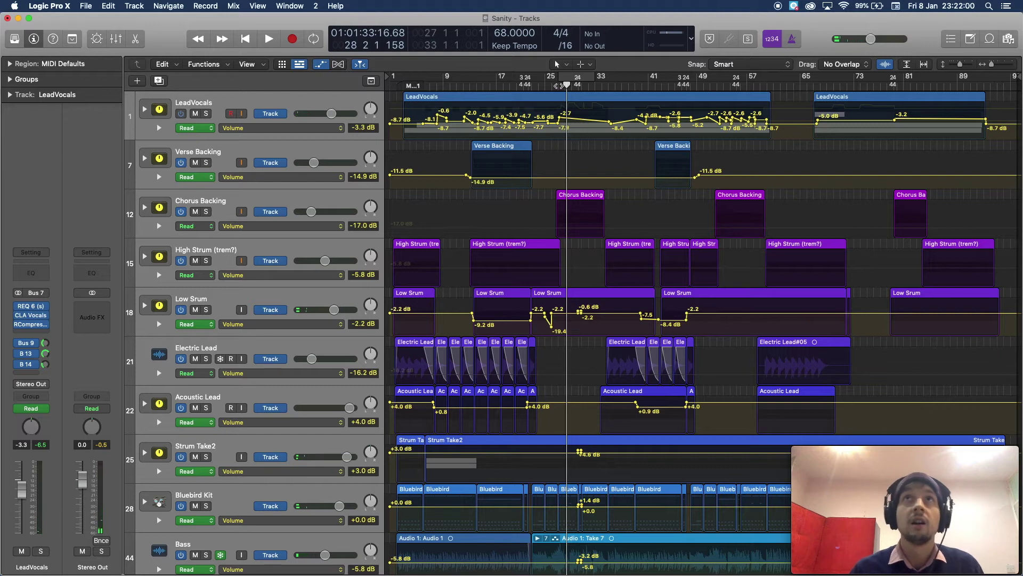
{"action": "left_click", "coordinate": [557, 85]}
{"action": "key", "text": "space"}
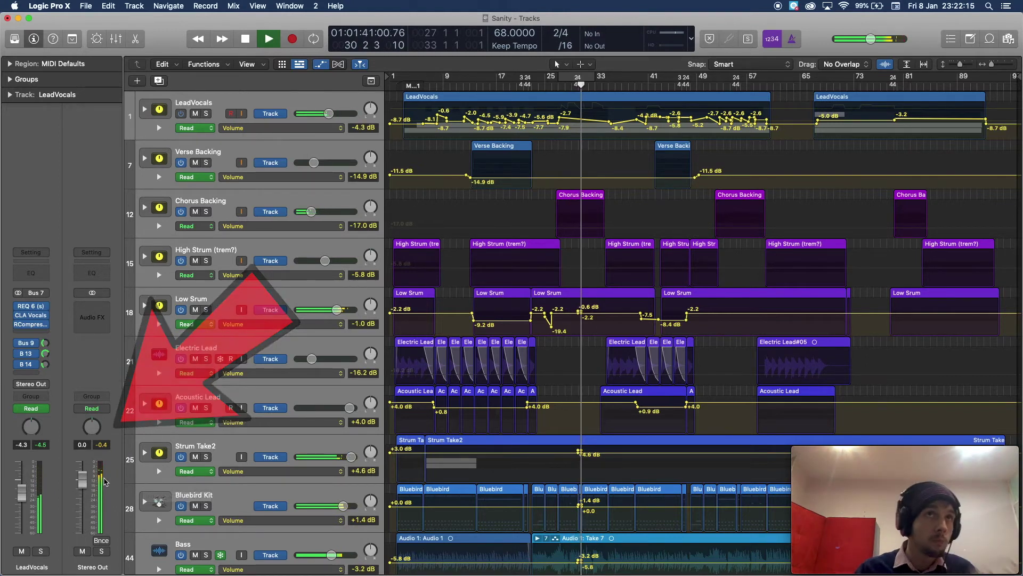
{"action": "key", "text": "space"}
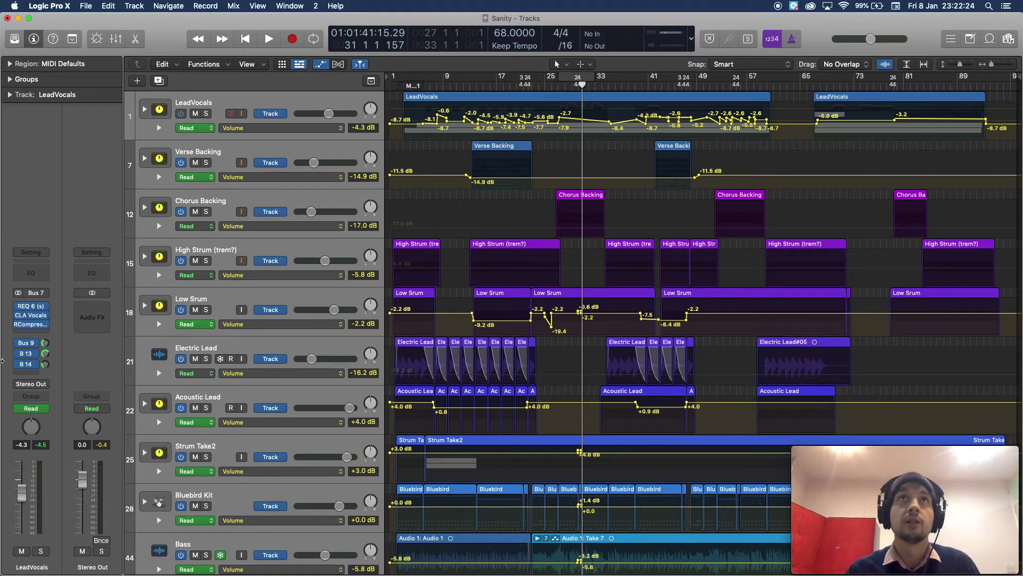
{"action": "left_click", "coordinate": [327, 103]}
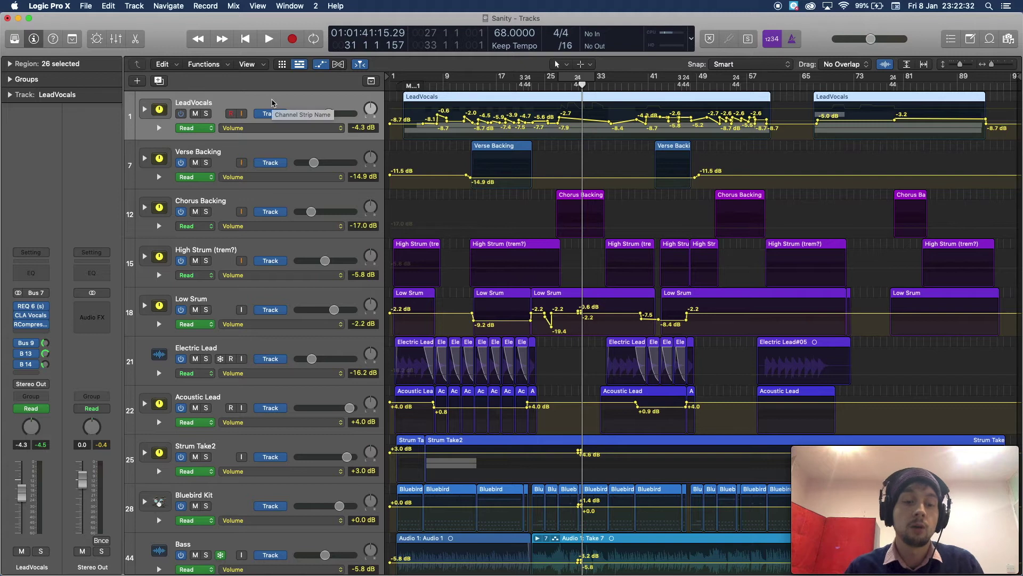
{"action": "left_click", "coordinate": [260, 157], "text": "shift"}
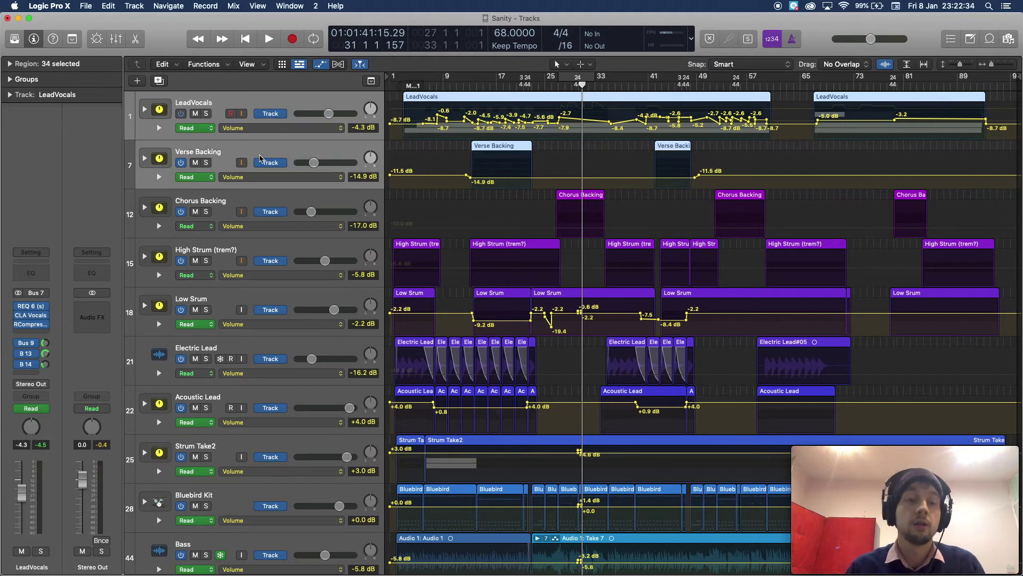
{"action": "left_click", "coordinate": [265, 199], "text": "shift"}
{"action": "left_click", "coordinate": [271, 252], "text": "shift"}
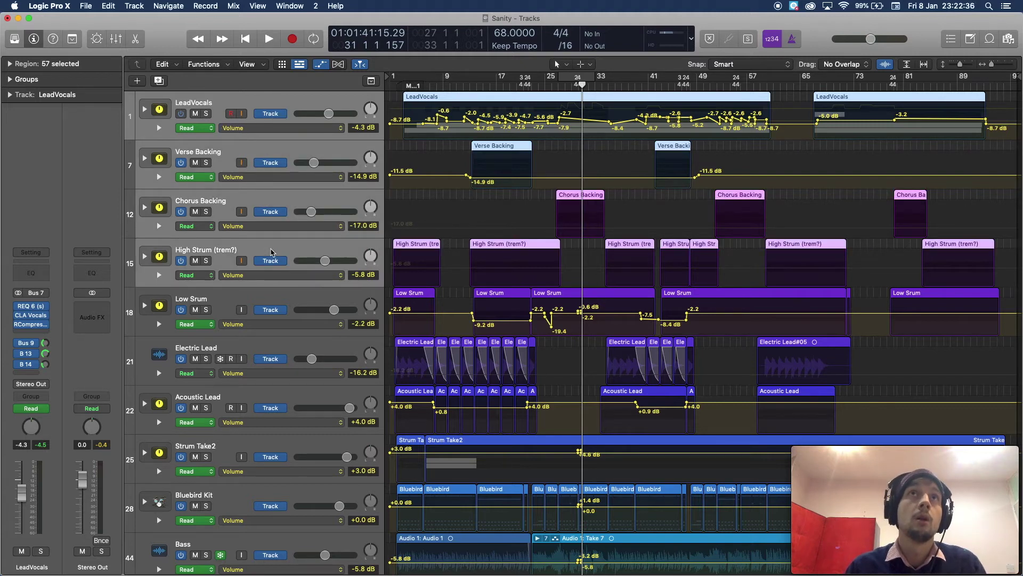
Select all tracks from LeadVocals to Soul Section and trim their volume automation down together, bringing LeadVocals' starting level to -12.4 dB
{"action": "left_click", "coordinate": [275, 104]}
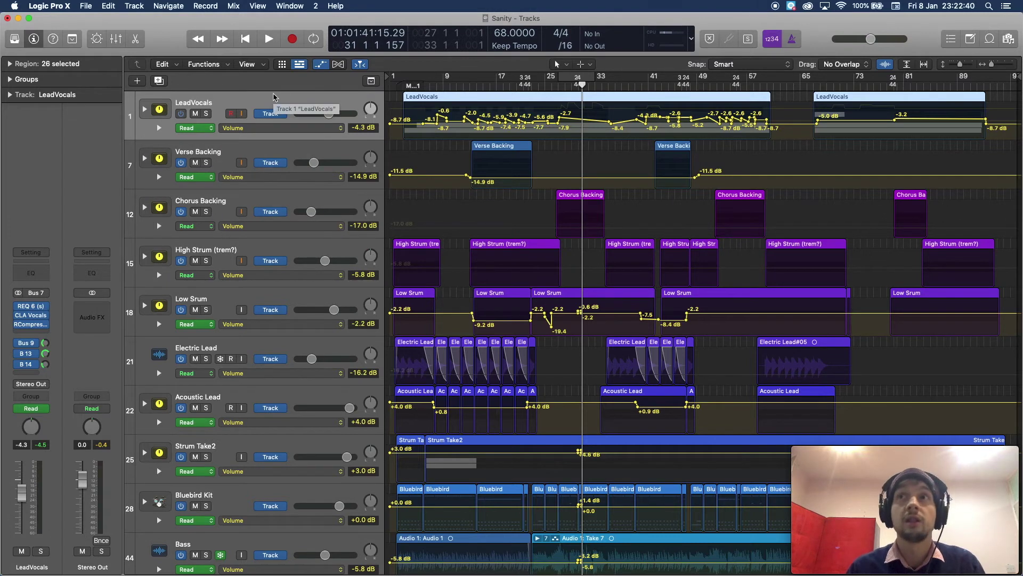
{"action": "key", "text": "shift+Down"}
{"action": "key", "text": "shift+Down"}
{"action": "key", "text": "shift+Down"}
{"action": "key", "text": "shift+Down"}
{"action": "key", "text": "shift+Down"}
{"action": "key", "text": "shift+Down"}
{"action": "key", "text": "shift+Down"}
{"action": "key", "text": "shift+Down"}
{"action": "key", "text": "shift+Down"}
{"action": "key", "text": "shift+Down"}
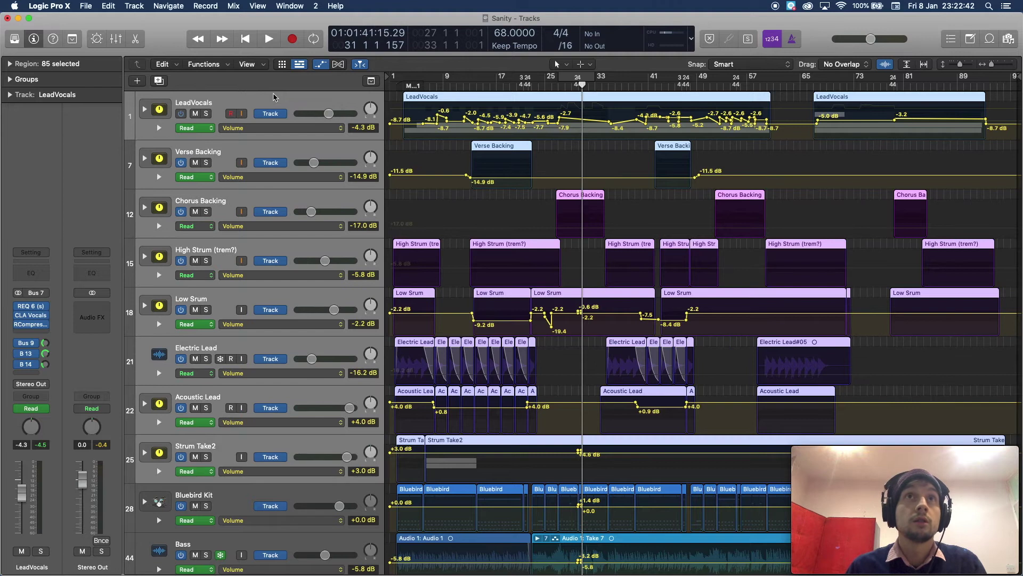
{"action": "key", "text": "shift+Up"}
{"action": "key", "text": "shift+Down"}
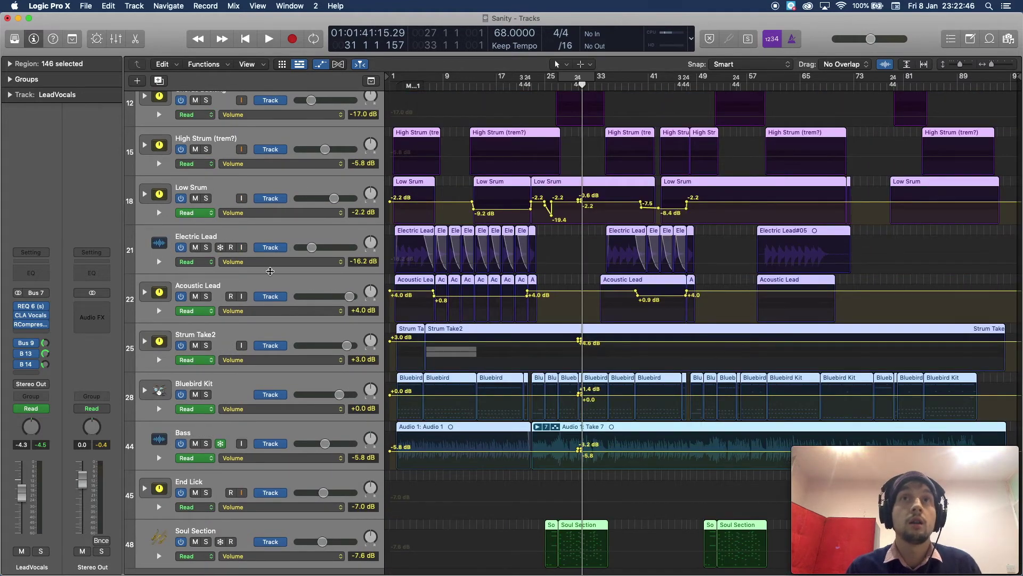
{"action": "scroll", "coordinate": [331, 286], "scroll_direction": "up", "scroll_amount": 3}
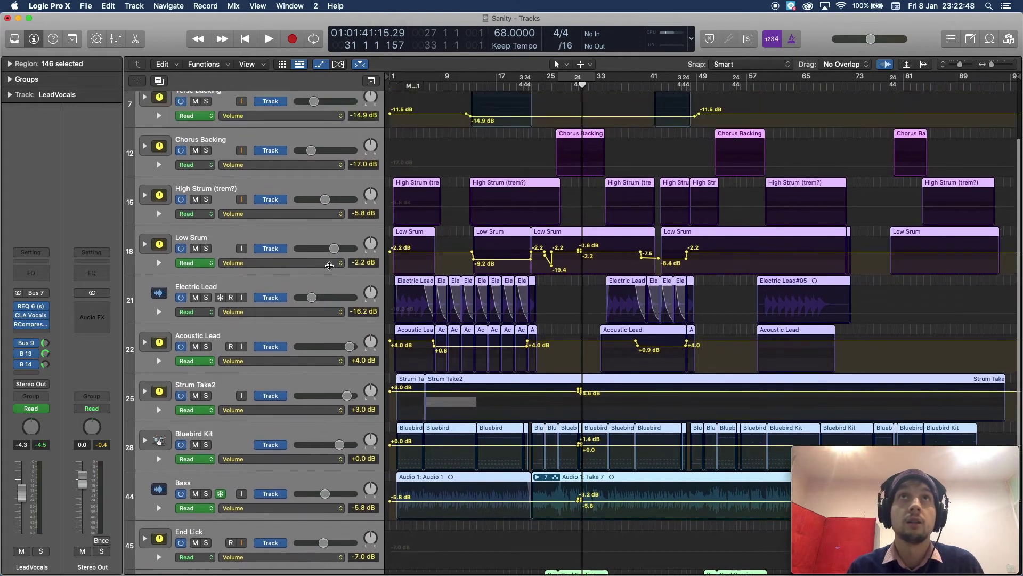
{"action": "scroll", "coordinate": [358, 201], "scroll_direction": "up", "scroll_amount": 1}
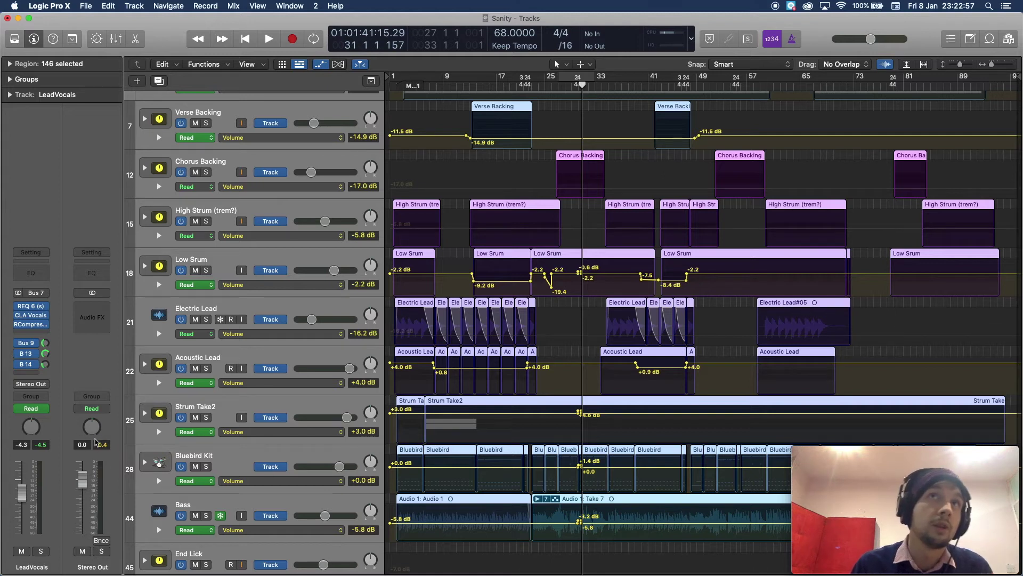
{"action": "scroll", "coordinate": [382, 208], "scroll_direction": "up", "scroll_amount": 2}
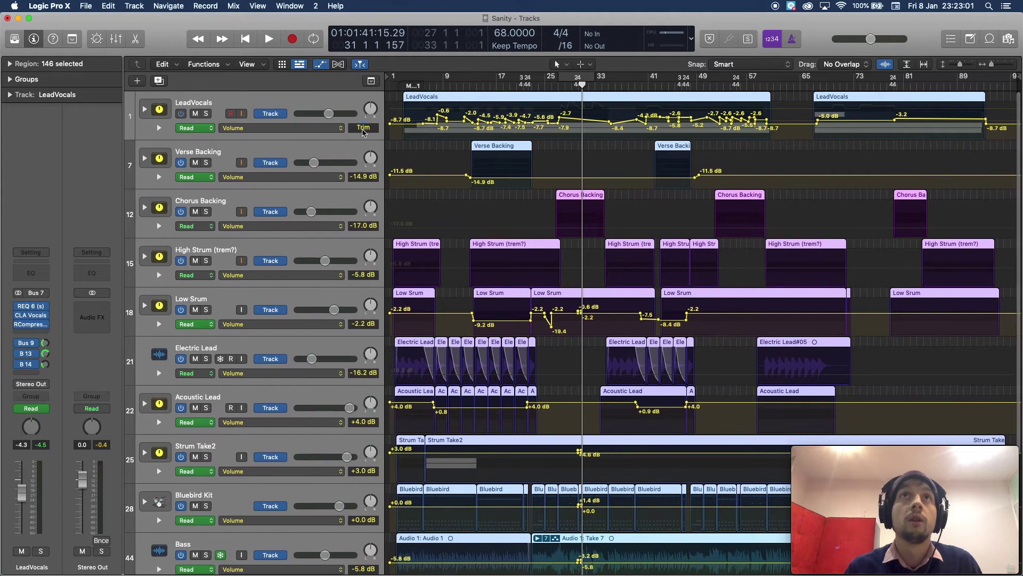
{"action": "left_click_drag", "start_coordinate": [366, 181], "coordinate": [363, 221]}
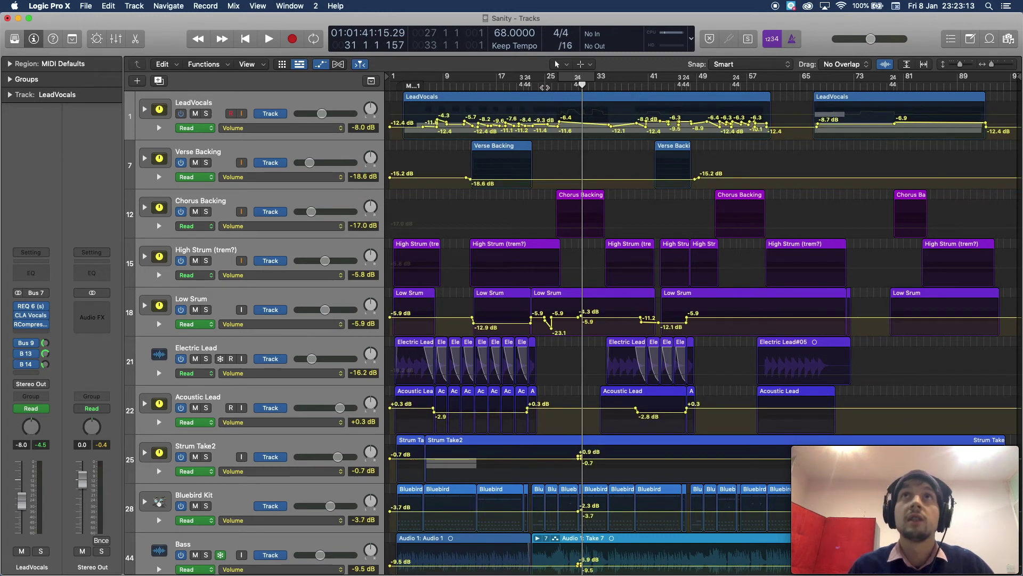
Play the song from bar 26 into the chorus to check the Stereo Out peak level with the trimmed automation
{"action": "left_click", "coordinate": [553, 86]}
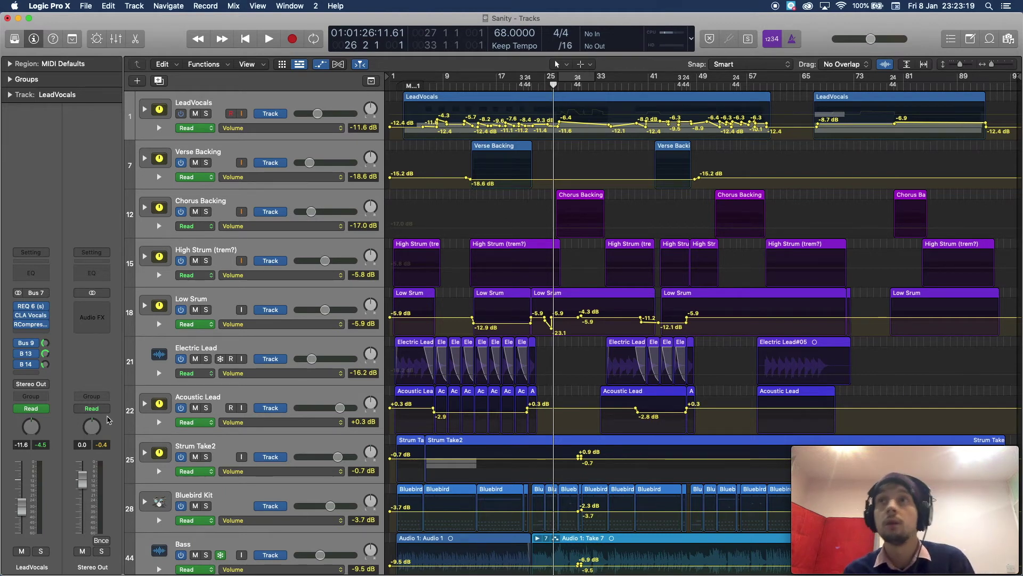
{"action": "key", "text": "space"}
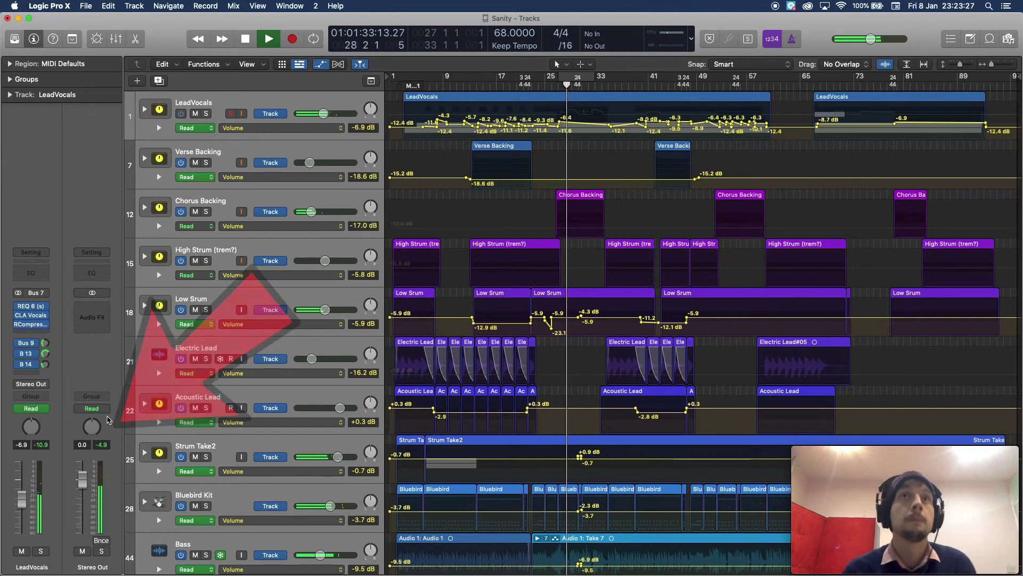
{"action": "key", "text": "space"}
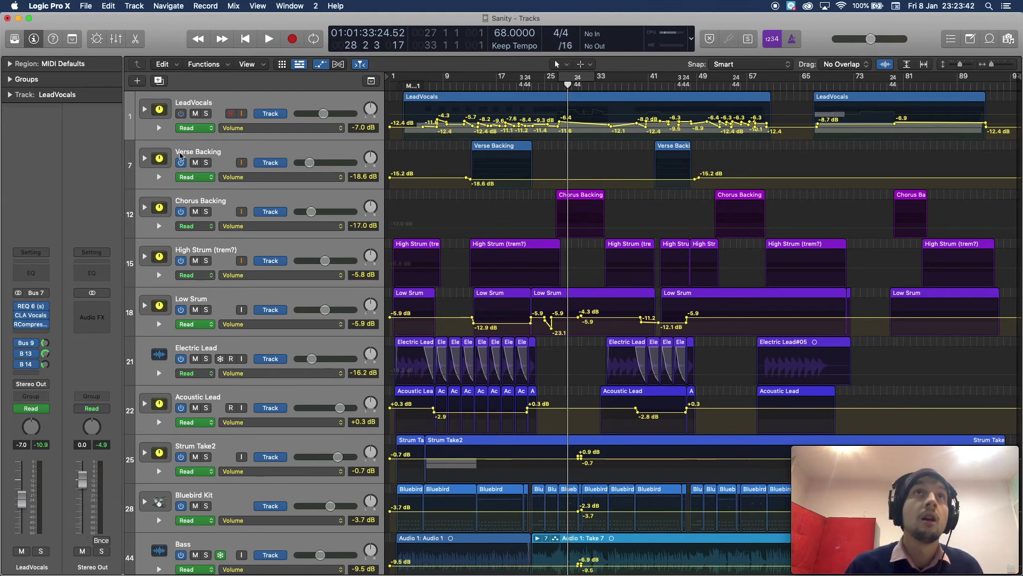
Select only the LeadVocals track and hide the track automation
{"action": "left_click", "coordinate": [251, 101]}
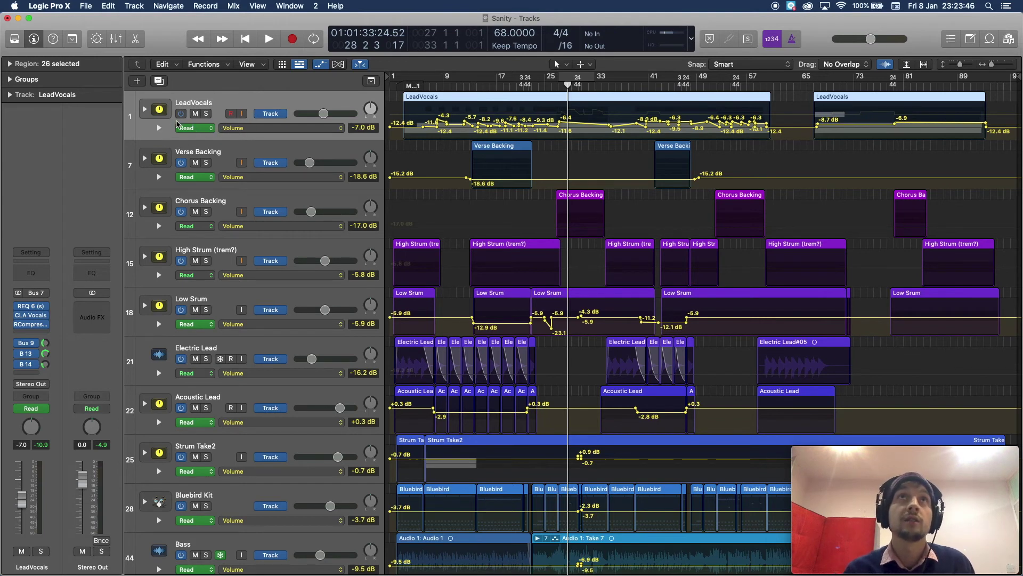
{"action": "left_click", "coordinate": [158, 129]}
{"action": "left_click", "coordinate": [159, 129]}
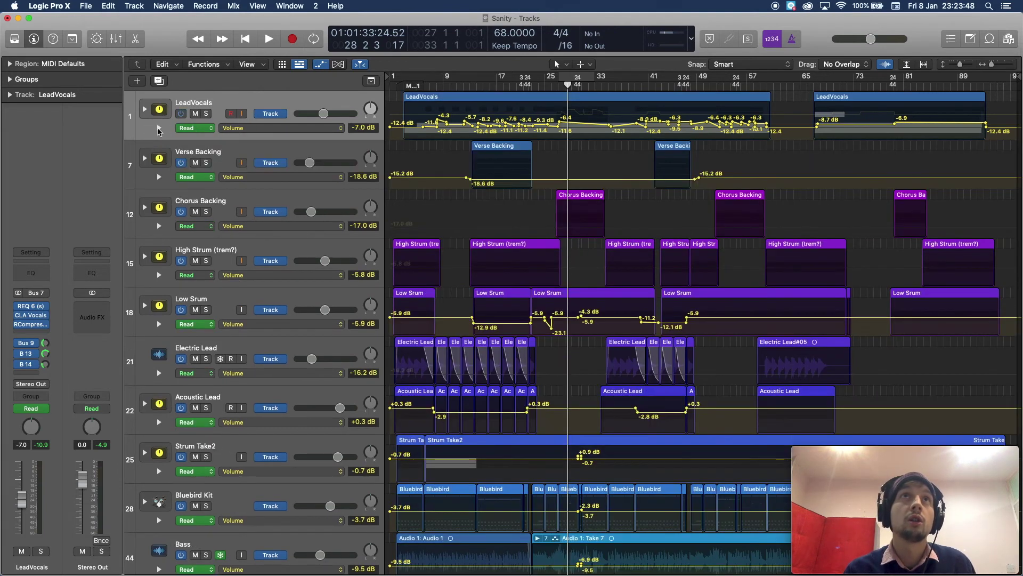
{"action": "left_click", "coordinate": [159, 178]}
{"action": "key", "text": "a"}
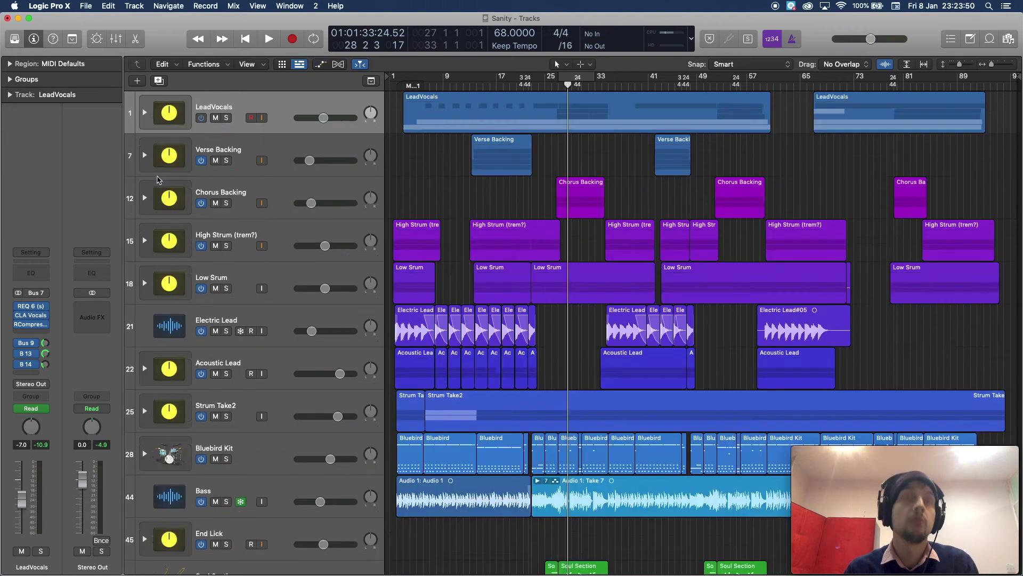
Expand the LeadVocals and Verse Backing track stacks and show the volume automation on their subtracks
{"action": "left_click", "coordinate": [144, 100]}
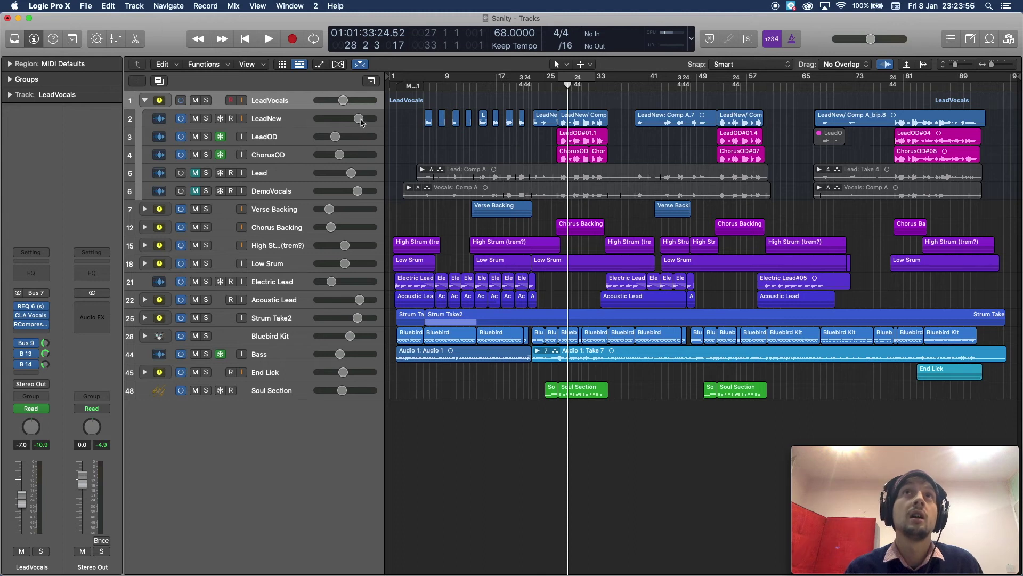
{"action": "left_click", "coordinate": [144, 209]}
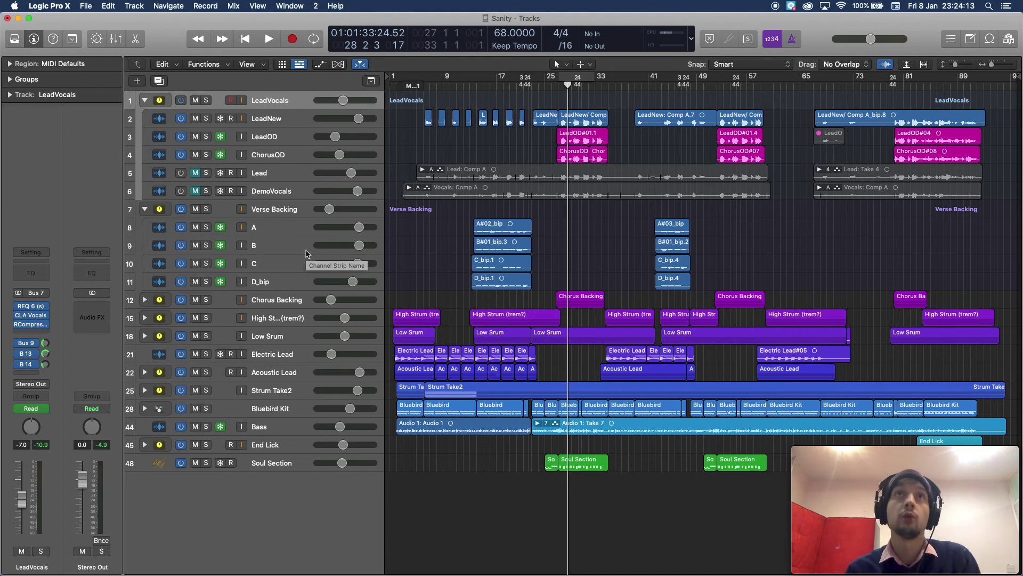
{"action": "key", "text": "a"}
{"action": "scroll", "coordinate": [341, 451], "scroll_direction": "down", "scroll_amount": 2}
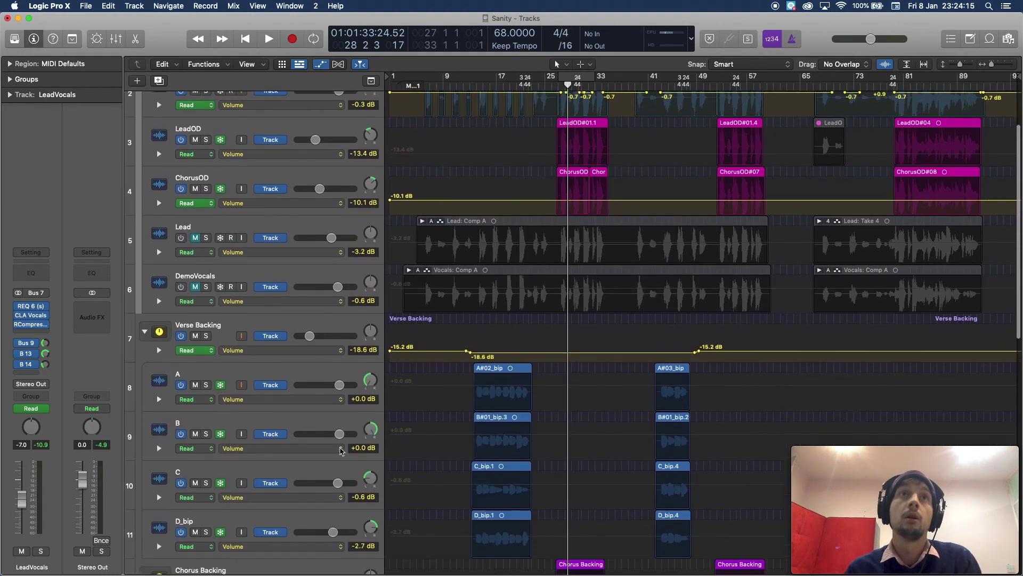
{"action": "scroll", "coordinate": [341, 451], "scroll_direction": "down", "scroll_amount": 2}
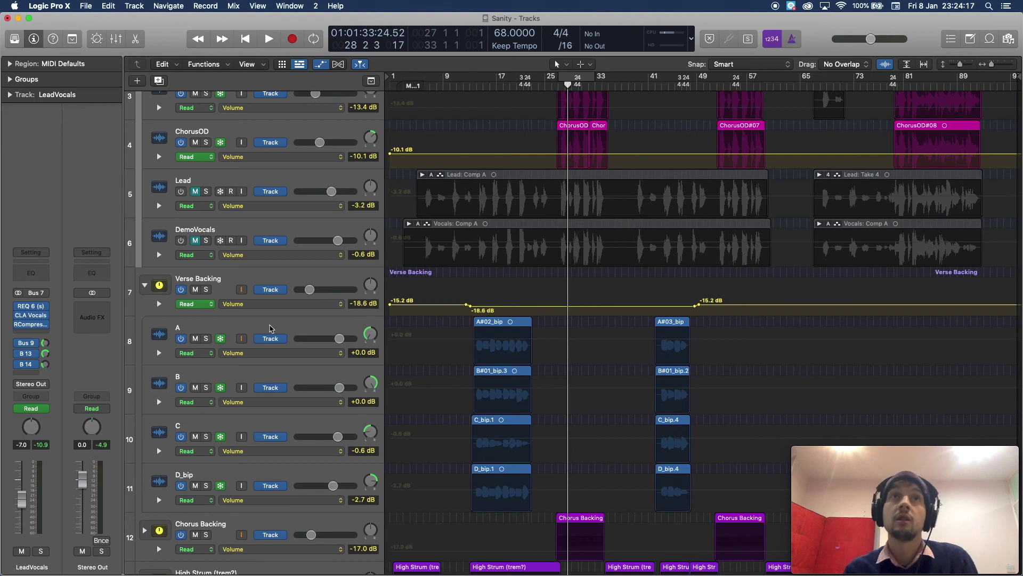